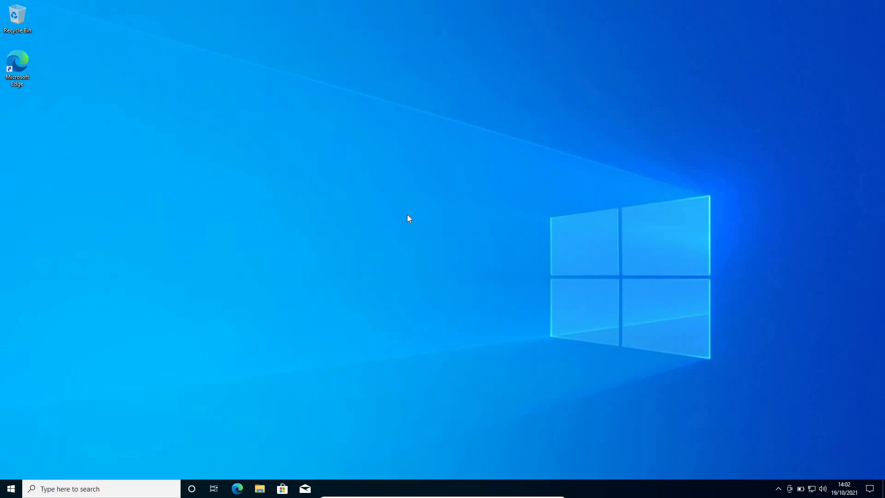
Search for 'power' and open the Power & sleep settings page.
{"action": "left_click", "coordinate": [68, 488]}
{"action": "type", "text": "power"}
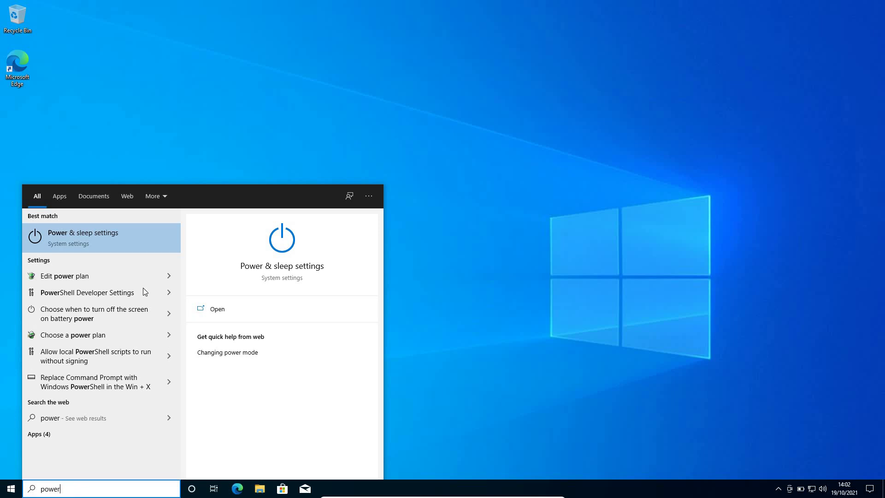
{"action": "left_click", "coordinate": [102, 245]}
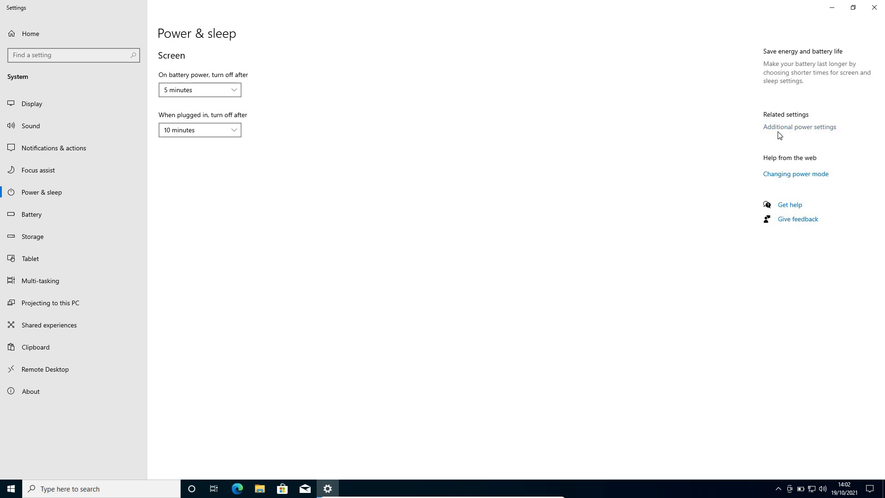
From Additional power settings, create a High performance-based power plan named 'Gaming'.
{"action": "left_click", "coordinate": [802, 129]}
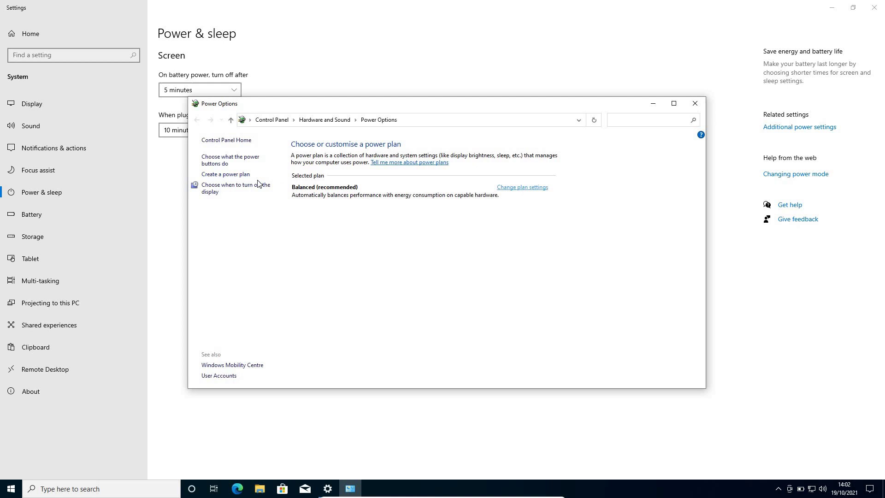
{"action": "left_click", "coordinate": [227, 178]}
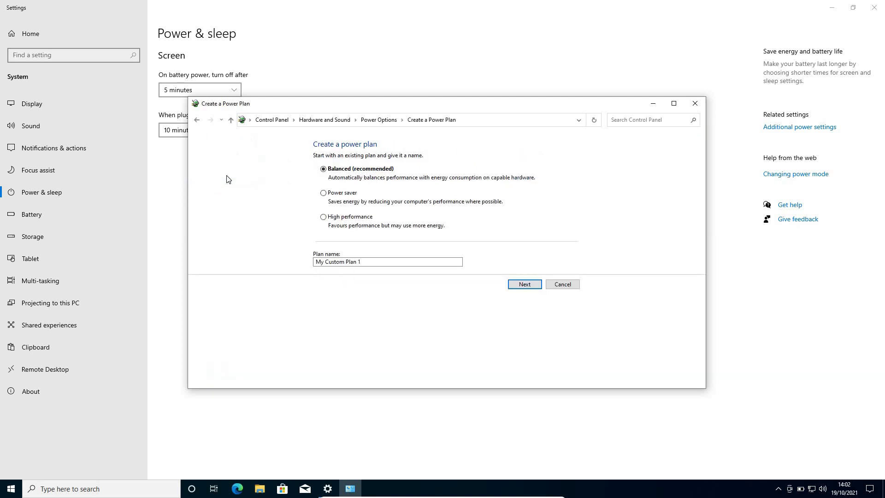
{"action": "left_click", "coordinate": [323, 217]}
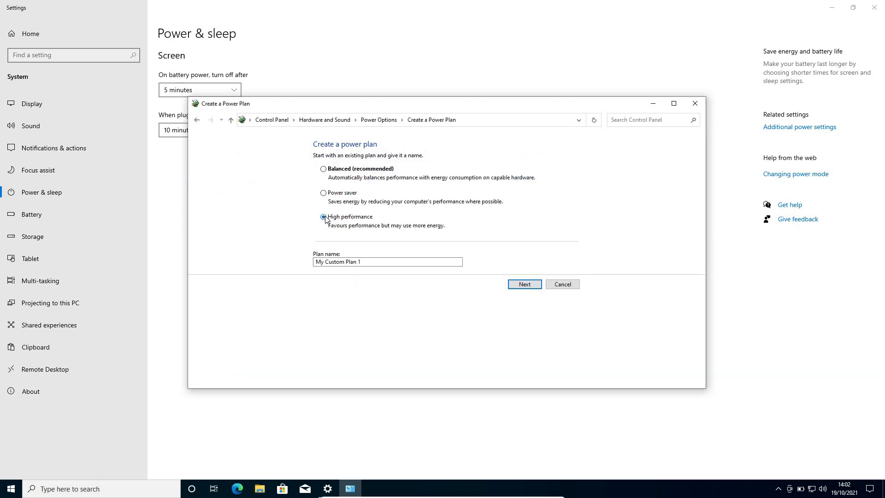
{"action": "left_click", "coordinate": [366, 263]}
{"action": "left_click_drag", "start_coordinate": [366, 262], "coordinate": [408, 259]}
{"action": "left_click", "coordinate": [306, 262]}
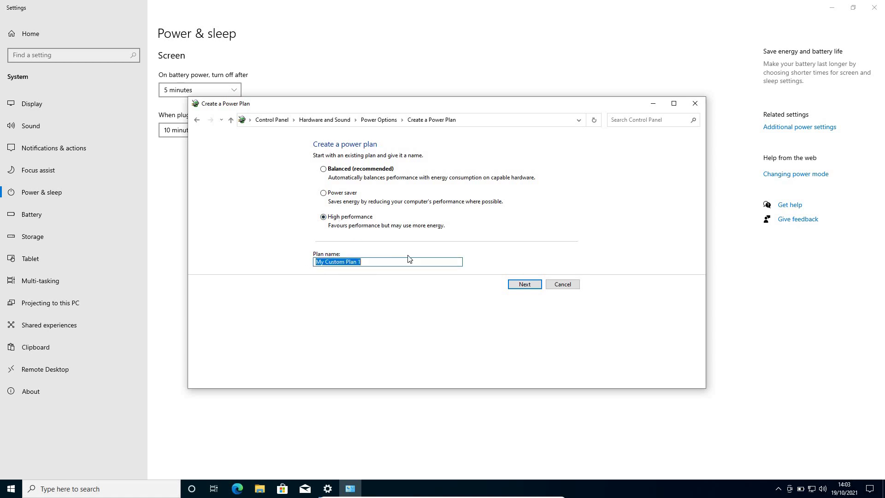
{"action": "type", "text": "Gaming"}
{"action": "left_click", "coordinate": [522, 286]}
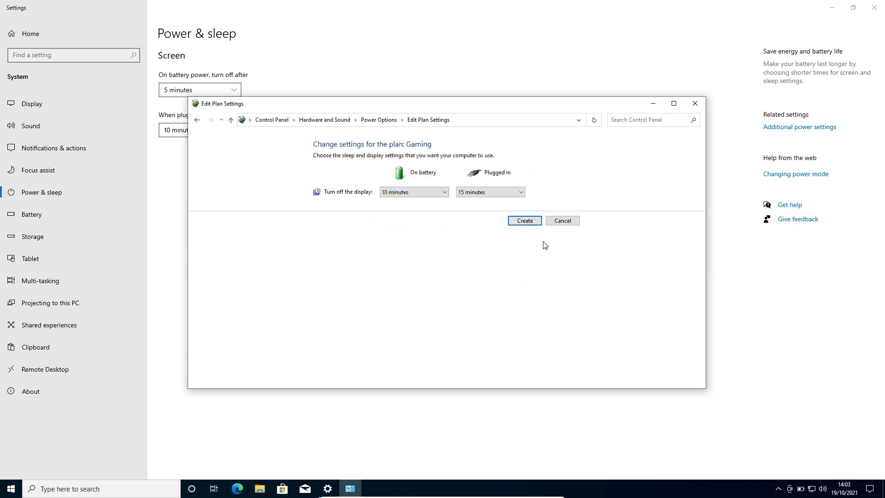
{"action": "left_click", "coordinate": [529, 222]}
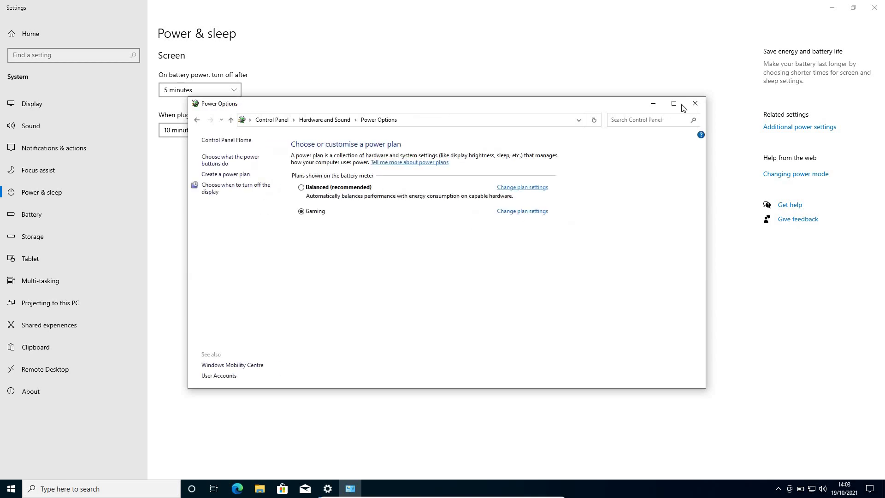
Close Power Options and Settings, then enter services.msc in the Run dialog.
{"action": "left_click", "coordinate": [696, 104]}
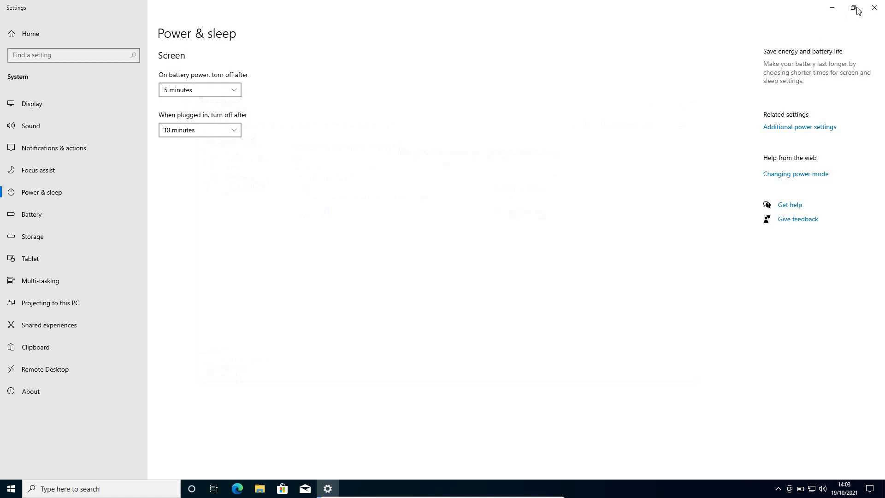
{"action": "left_click", "coordinate": [874, 7]}
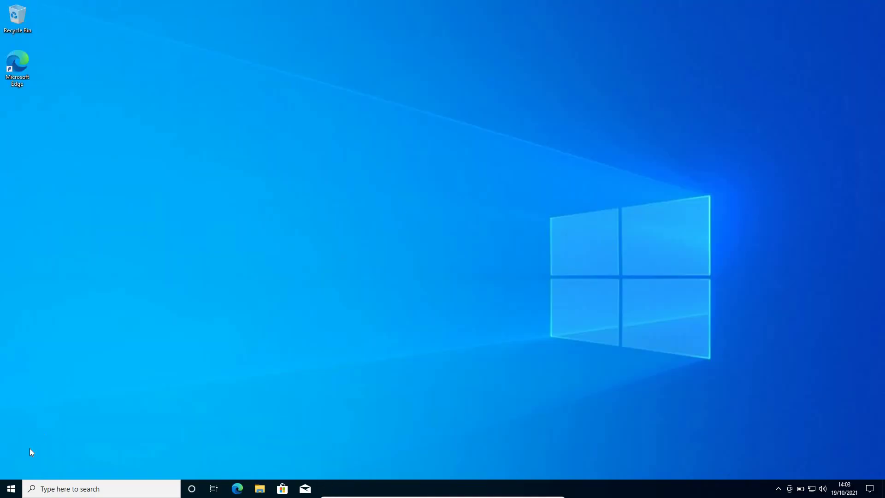
{"action": "right_click", "coordinate": [10, 487]}
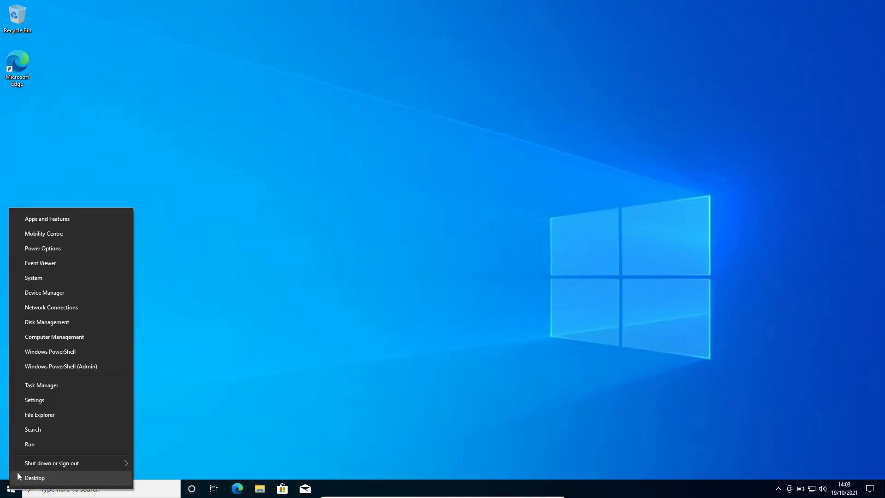
{"action": "left_click", "coordinate": [34, 444]}
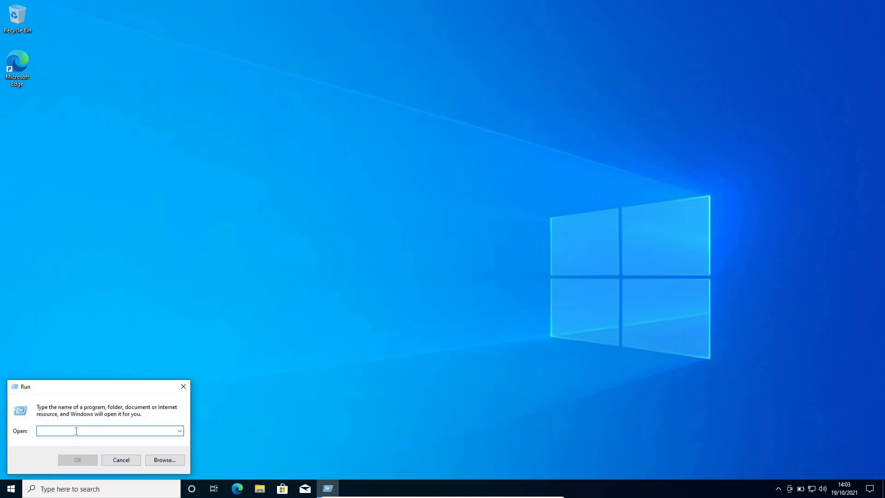
{"action": "type", "text": "ser"}
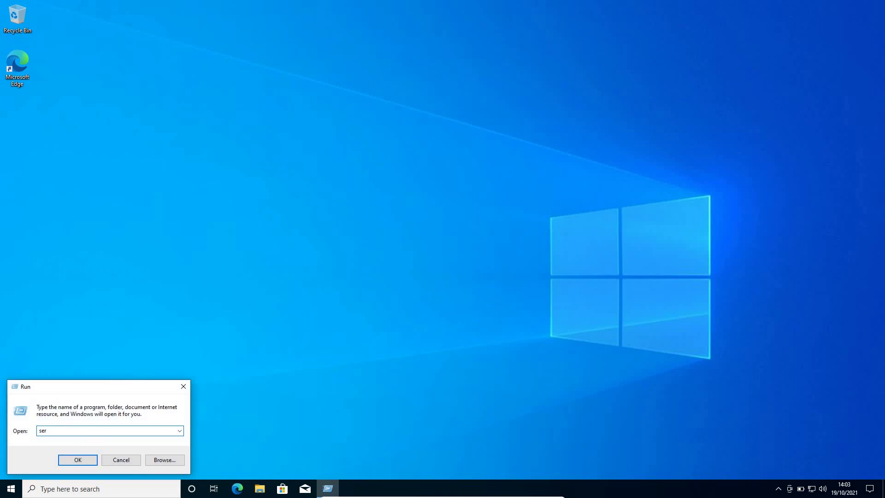
{"action": "type", "text": "vices.msc"}
{"action": "left_click_drag", "start_coordinate": [119, 396], "coordinate": [445, 173]}
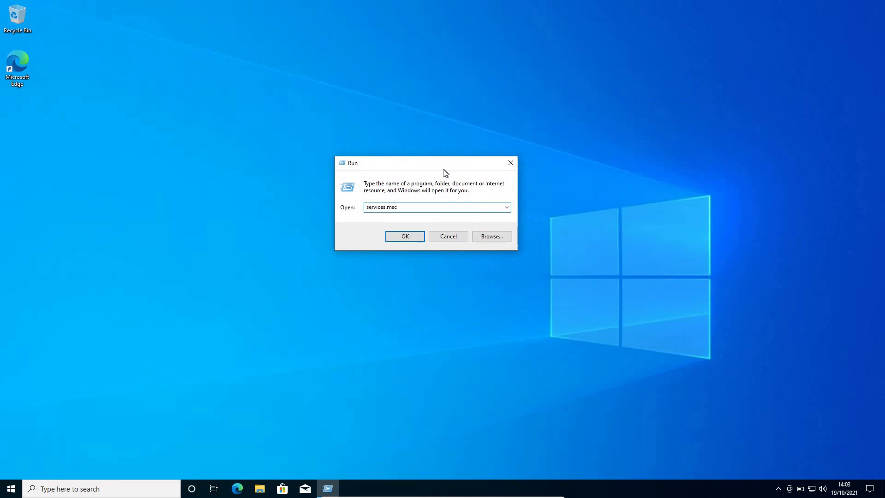
Launch services.msc, maximize the Services window and jump to SysMain in the list.
{"action": "left_click", "coordinate": [405, 237]}
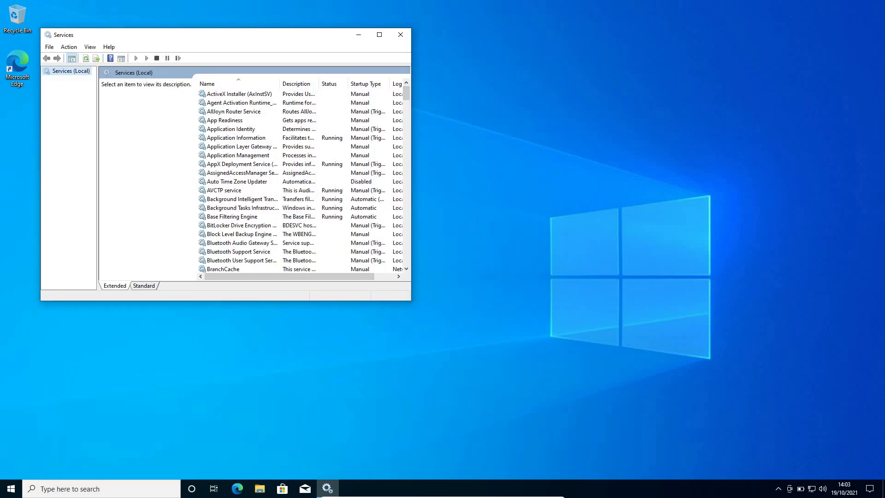
{"action": "left_click_drag", "start_coordinate": [159, 36], "coordinate": [284, 83]}
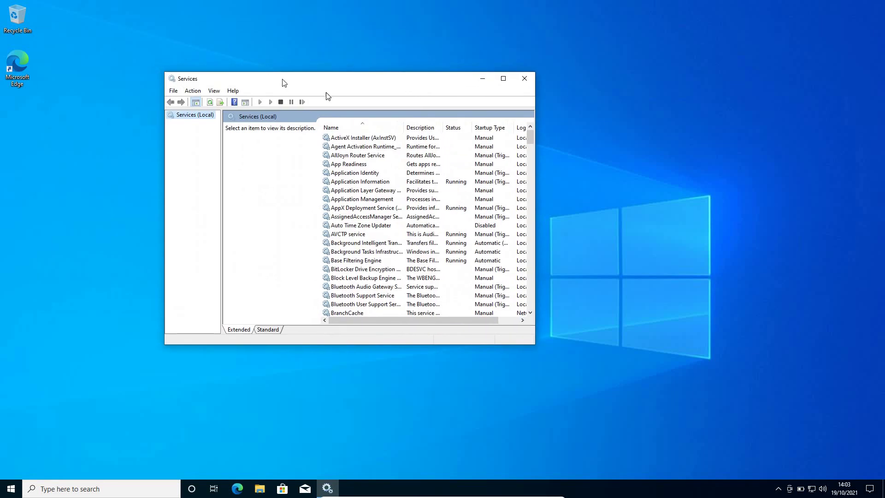
{"action": "left_click", "coordinate": [504, 79]}
{"action": "left_click", "coordinate": [194, 167]}
{"action": "key", "text": "s"}
{"action": "key", "text": "y"}
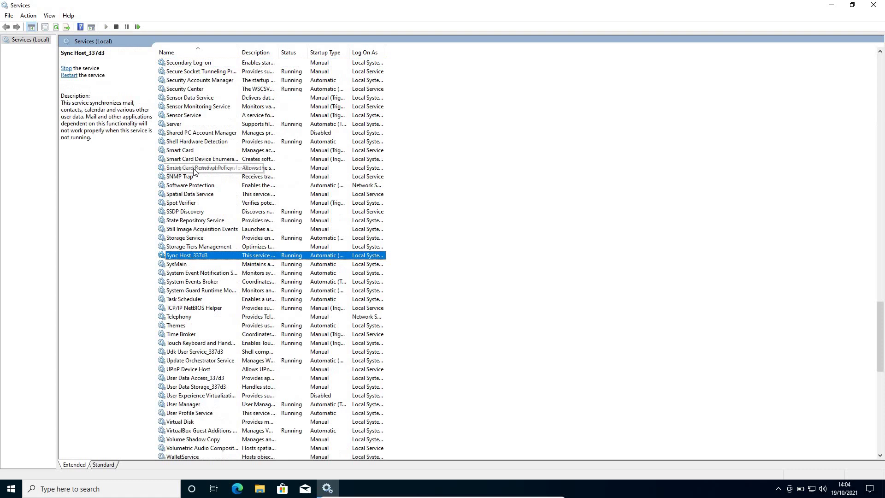
{"action": "key", "text": "s"}
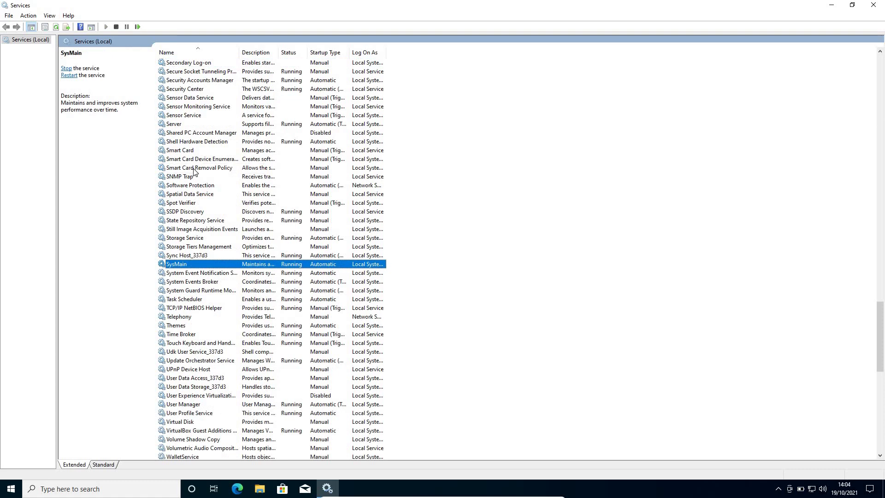
Change SysMain's startup type to Disabled, apply it, and stop the running SysMain service.
{"action": "right_click", "coordinate": [185, 266]}
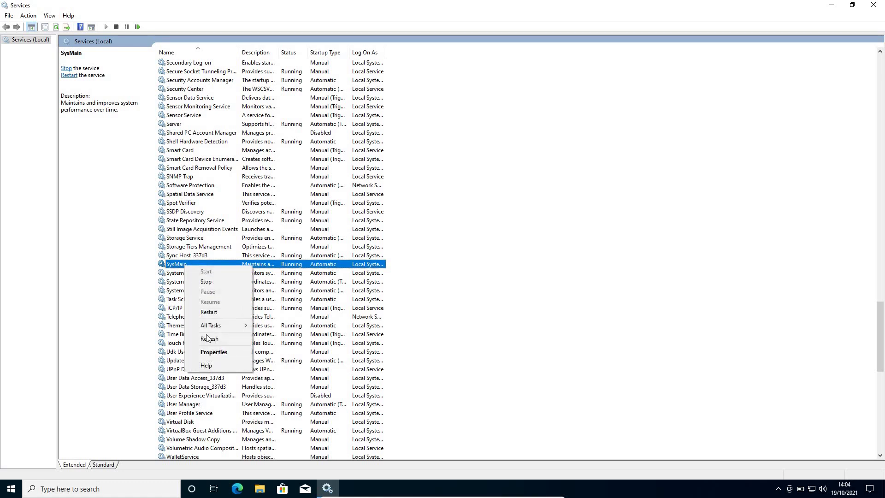
{"action": "left_click", "coordinate": [215, 353]}
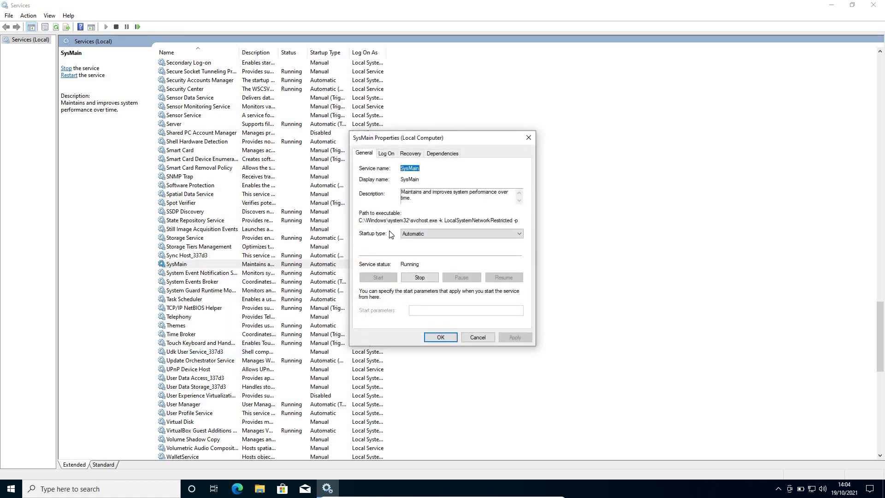
{"action": "left_click", "coordinate": [430, 234]}
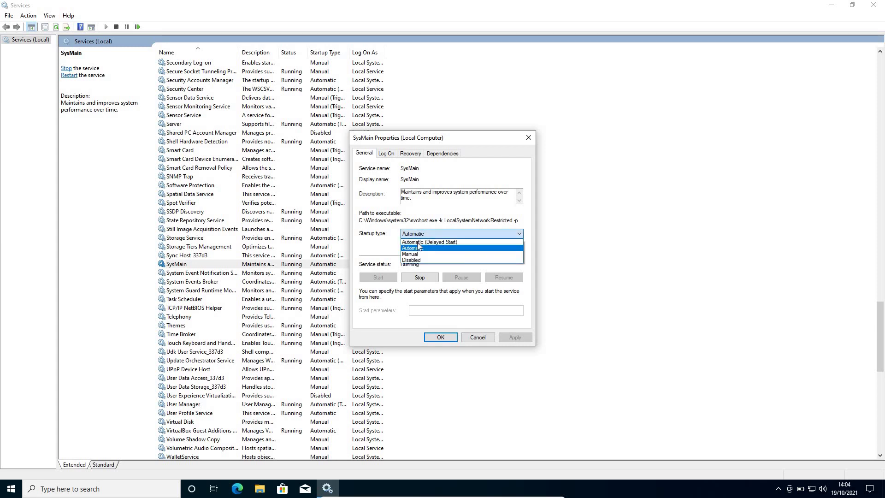
{"action": "left_click", "coordinate": [411, 260]}
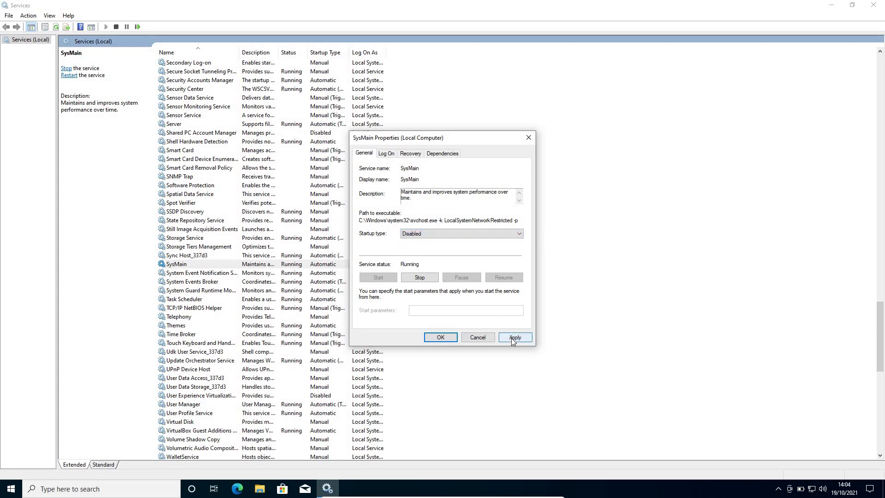
{"action": "left_click", "coordinate": [511, 338]}
{"action": "left_click", "coordinate": [444, 337]}
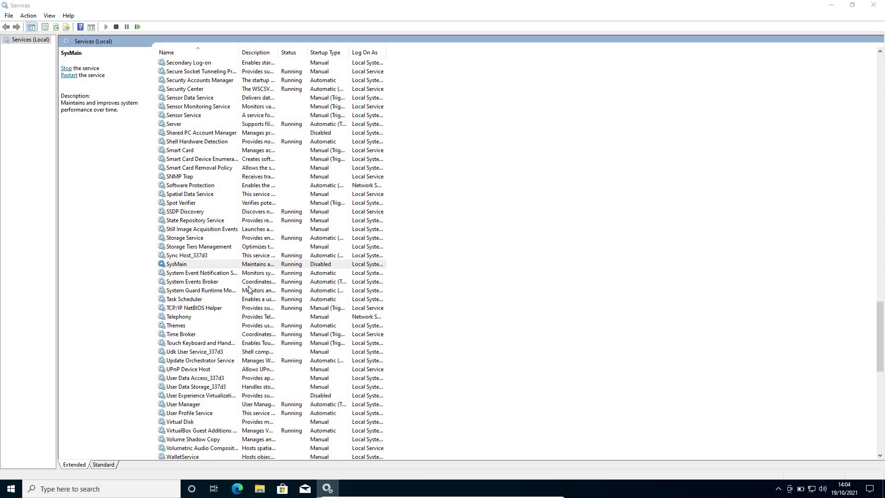
{"action": "right_click", "coordinate": [211, 264]}
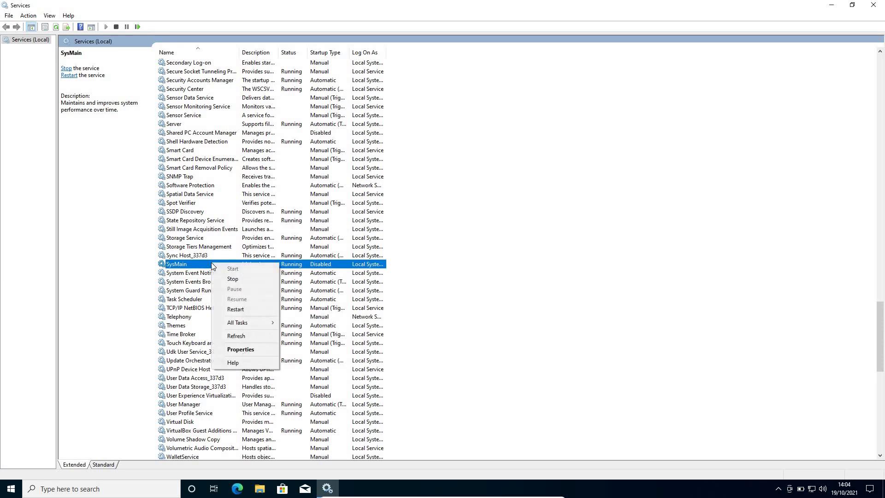
{"action": "left_click", "coordinate": [233, 279]}
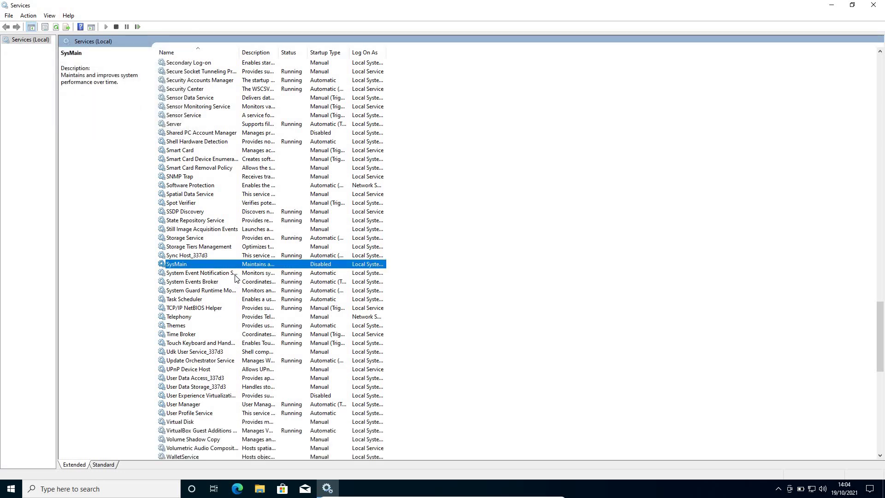
Set the AllJoyn Router Service startup type to Disabled.
{"action": "scroll", "coordinate": [235, 276], "scroll_direction": "up", "scroll_amount": 20}
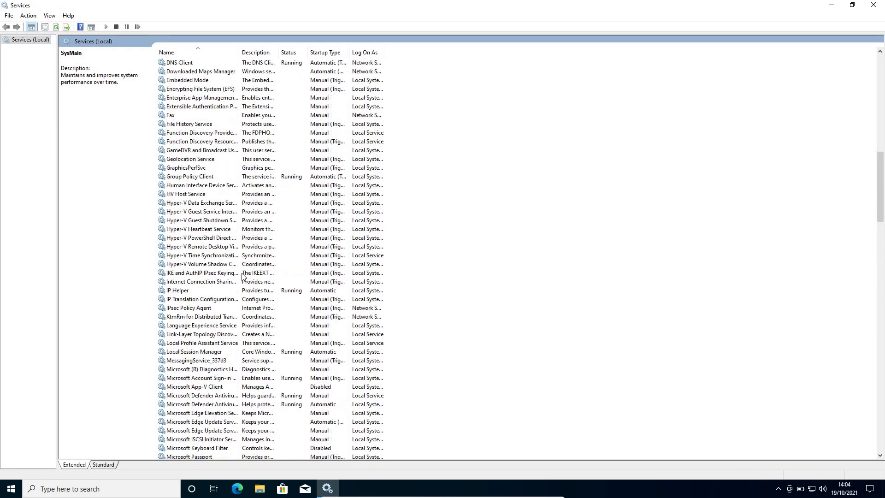
{"action": "scroll", "coordinate": [243, 275], "scroll_direction": "up", "scroll_amount": 19}
{"action": "left_click", "coordinate": [180, 81]}
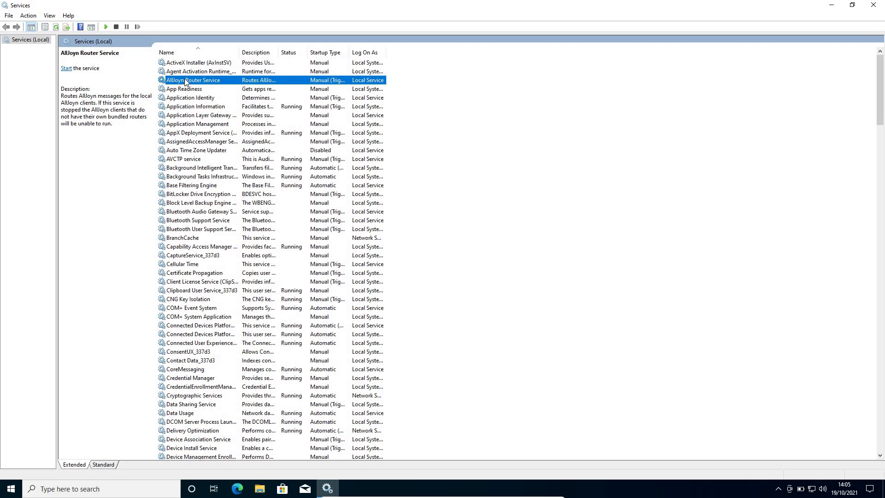
{"action": "right_click", "coordinate": [185, 81]}
{"action": "left_click", "coordinate": [211, 166]}
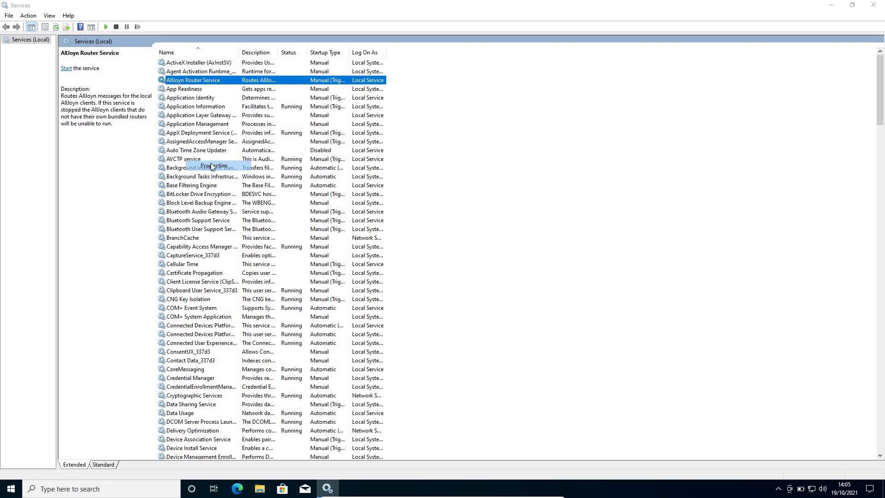
{"action": "left_click", "coordinate": [438, 234]}
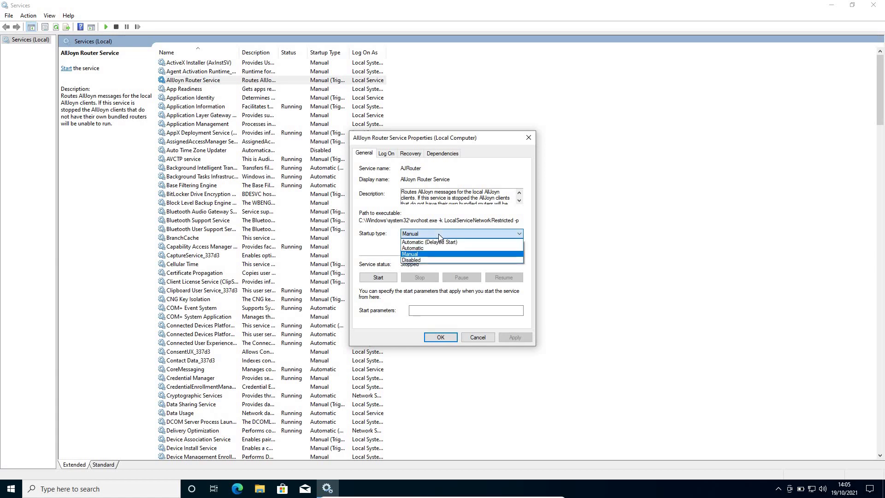
{"action": "left_click", "coordinate": [441, 260]}
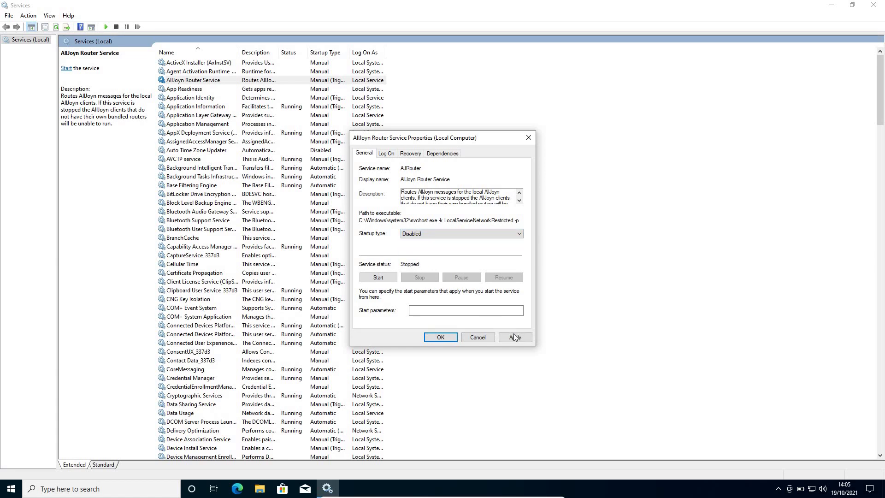
{"action": "left_click", "coordinate": [515, 337]}
{"action": "left_click", "coordinate": [438, 337]}
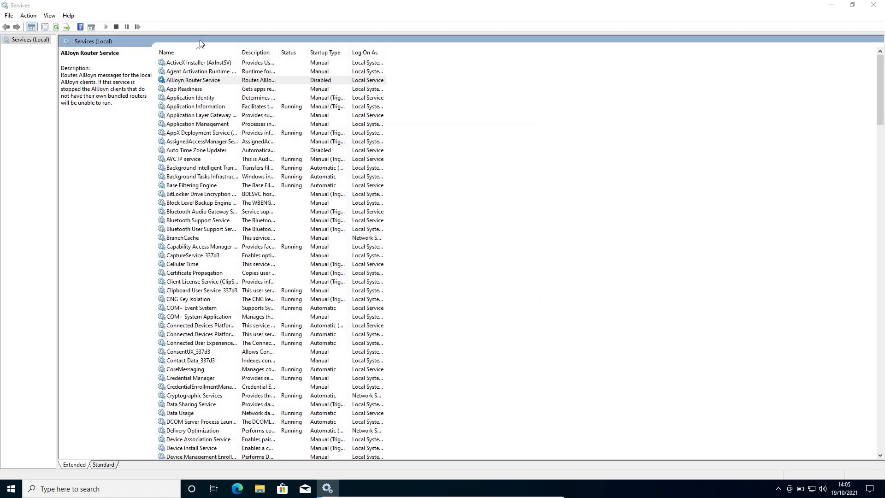
Set the Fax service startup type to Disabled and close the Services console.
{"action": "left_click", "coordinate": [185, 125]}
{"action": "key", "text": "f"}
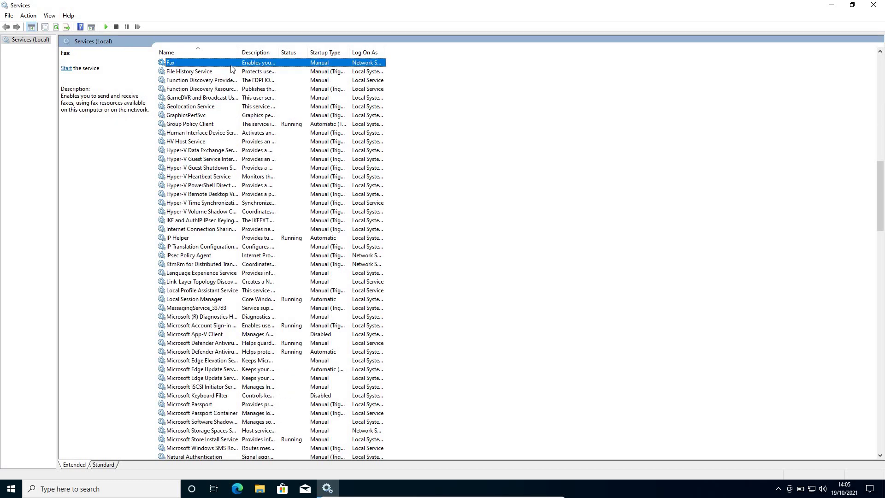
{"action": "right_click", "coordinate": [323, 63]}
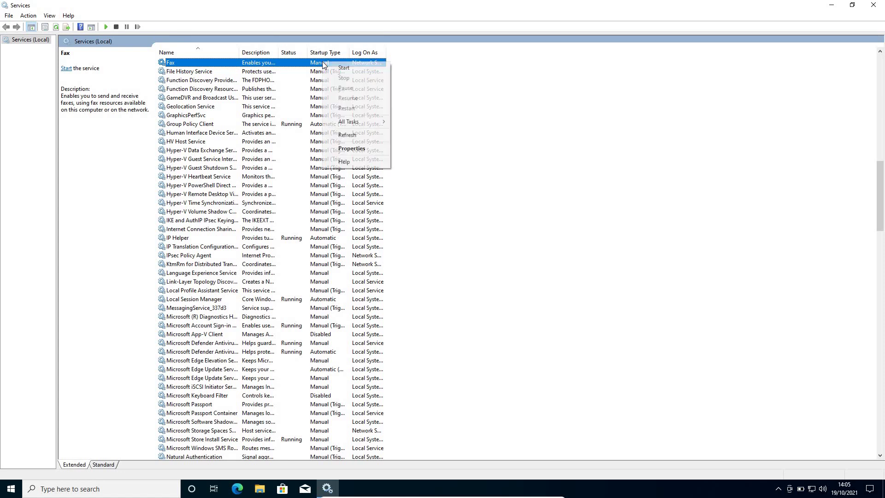
{"action": "left_click", "coordinate": [364, 149]}
{"action": "left_click", "coordinate": [430, 232]}
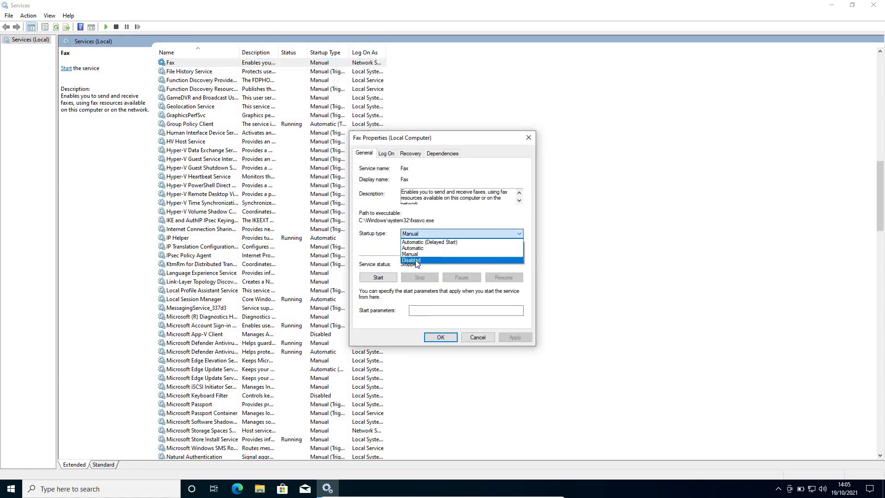
{"action": "left_click", "coordinate": [416, 261]}
{"action": "left_click", "coordinate": [513, 338]}
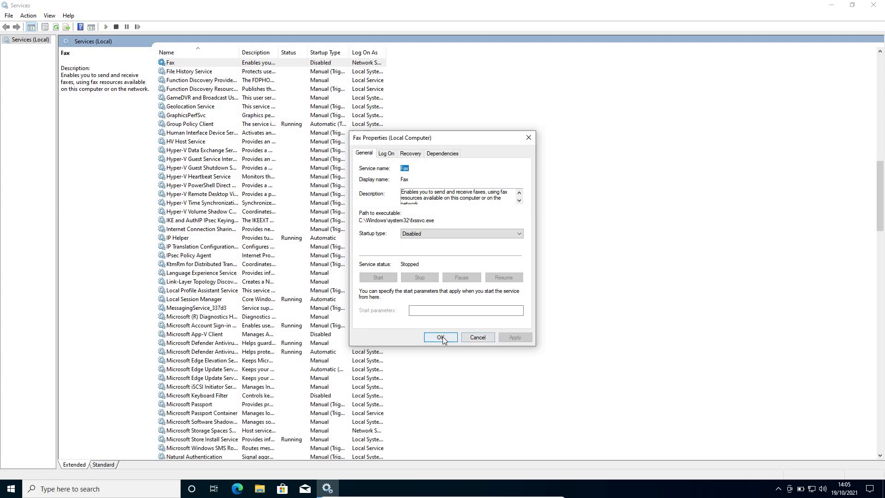
{"action": "left_click", "coordinate": [440, 338]}
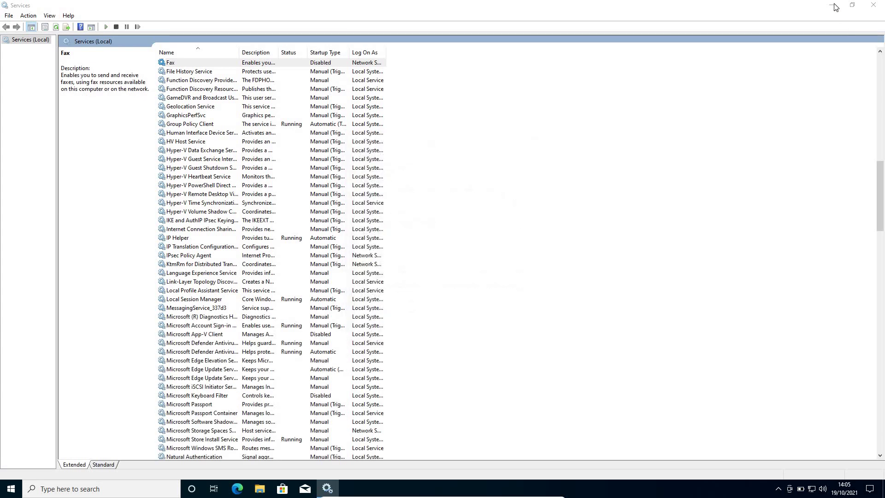
{"action": "left_click", "coordinate": [874, 5]}
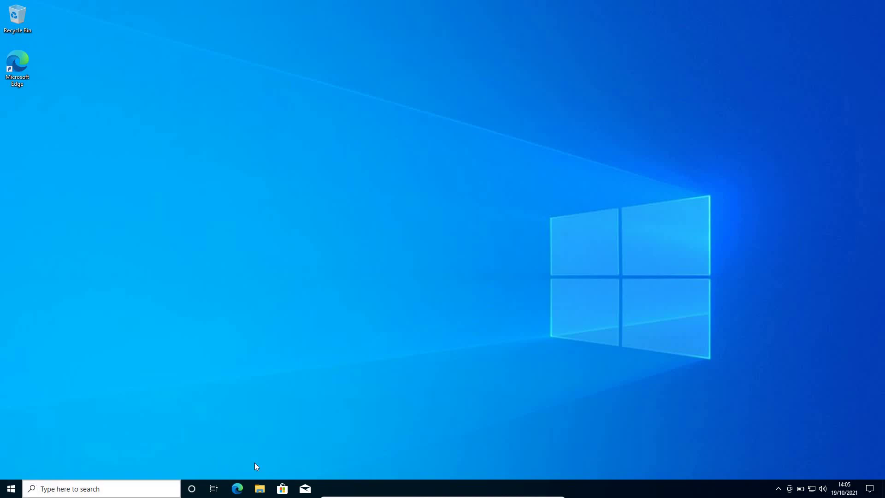
Open Task Manager and show its Start-up tab.
{"action": "right_click", "coordinate": [11, 489]}
{"action": "left_click", "coordinate": [34, 386]}
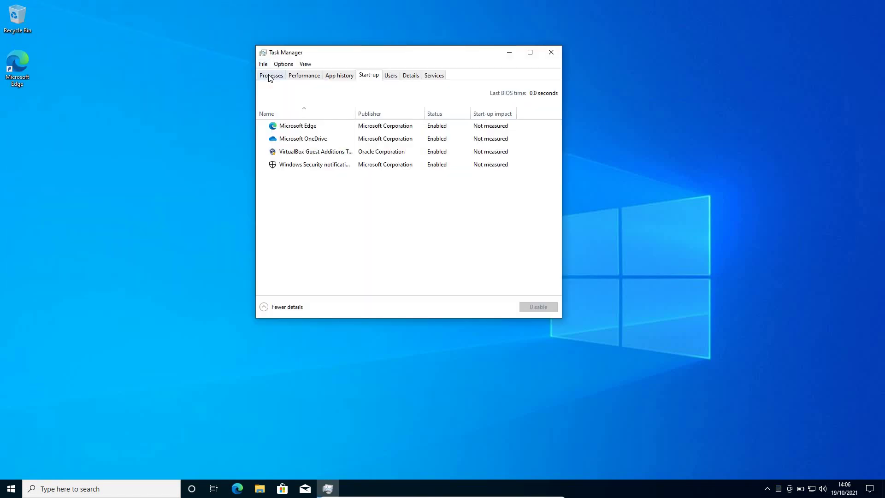
{"action": "left_click", "coordinate": [270, 77]}
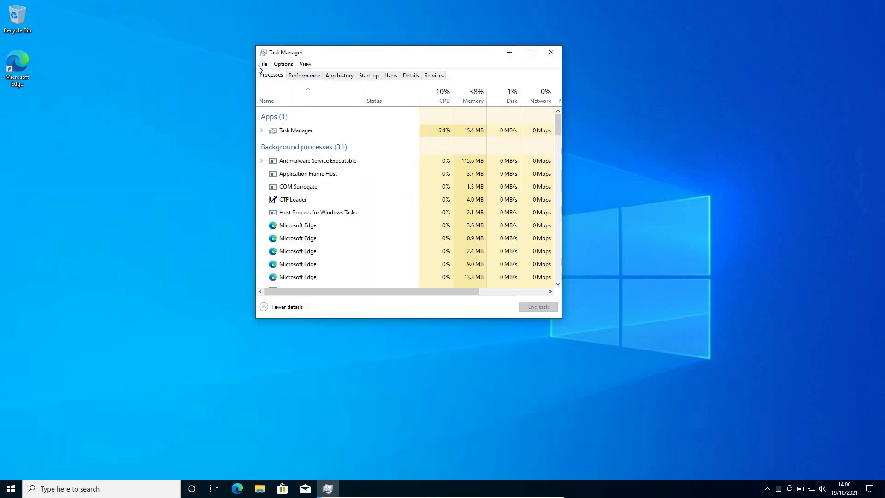
{"action": "left_click", "coordinate": [302, 78]}
{"action": "left_click", "coordinate": [370, 77]}
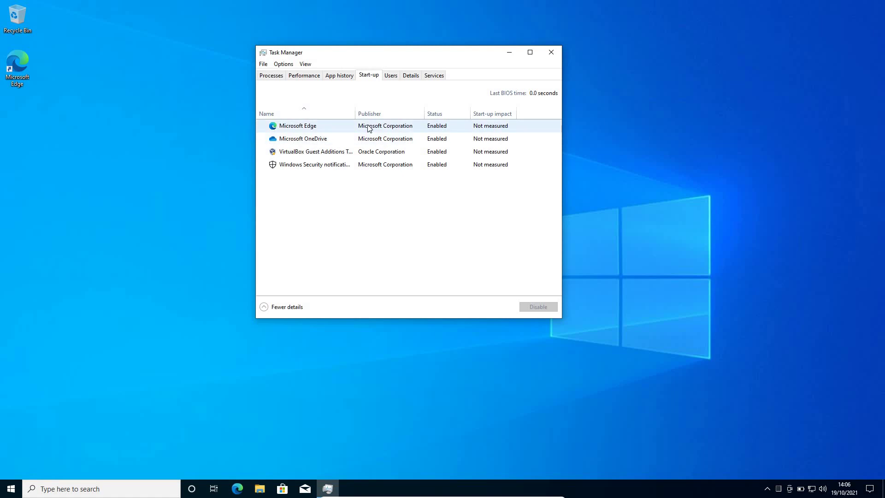
Disable Microsoft OneDrive as a start-up item and close Task Manager.
{"action": "right_click", "coordinate": [315, 145]}
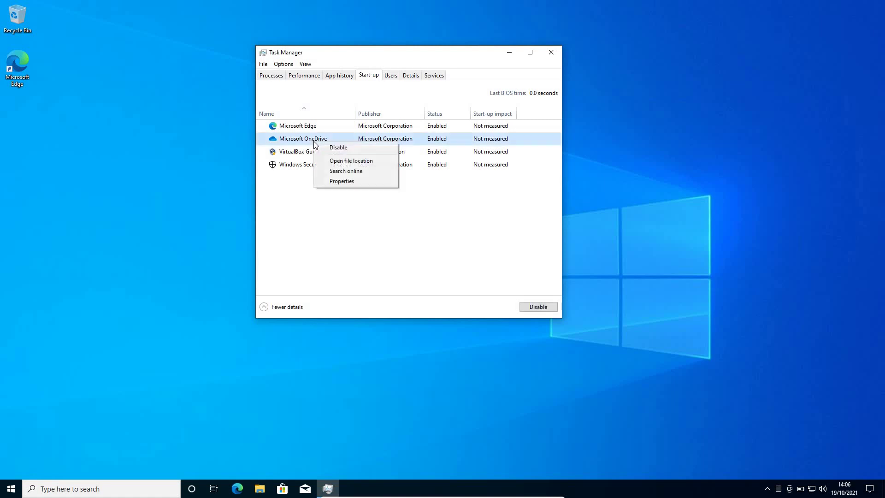
{"action": "left_click", "coordinate": [339, 147]}
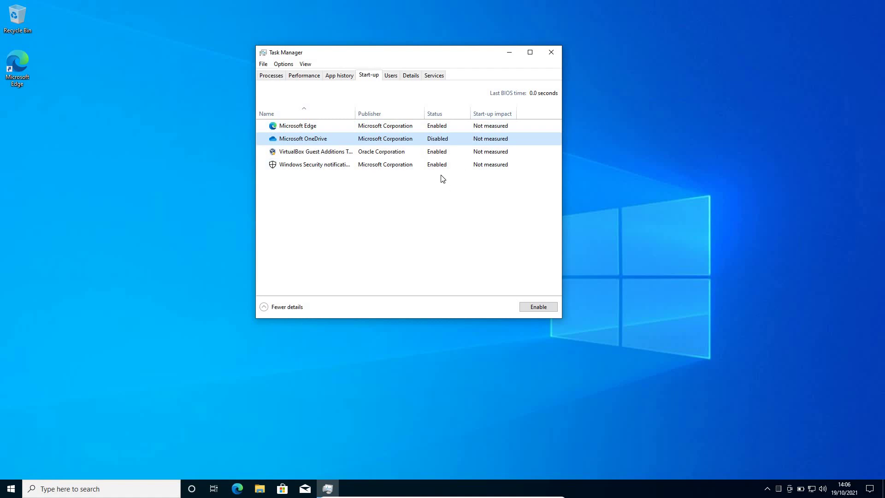
{"action": "double_click", "coordinate": [432, 139]}
{"action": "right_click", "coordinate": [391, 138]}
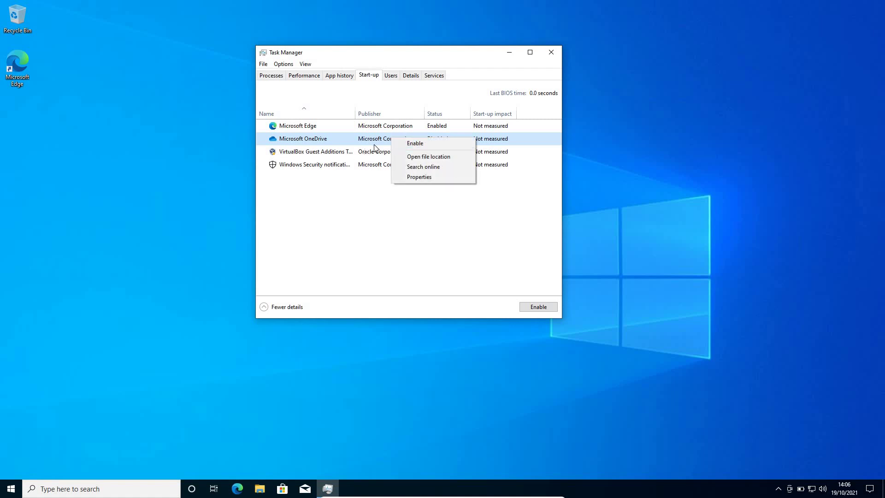
{"action": "left_click", "coordinate": [372, 142]}
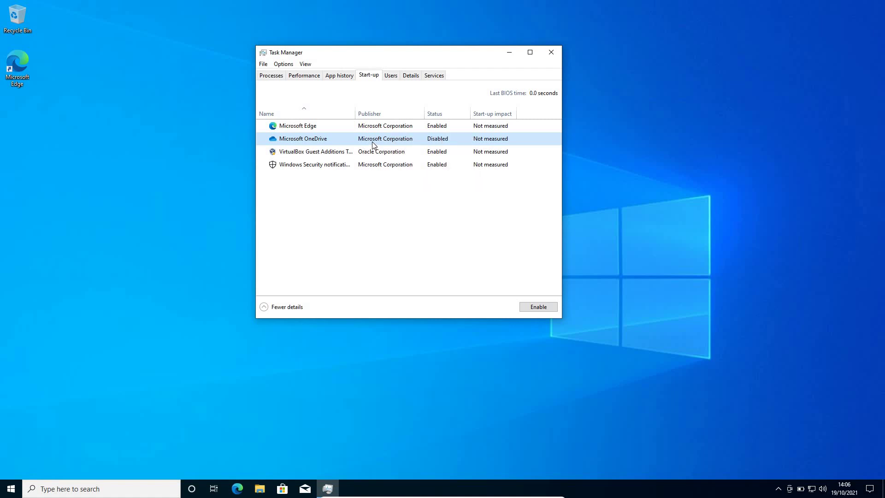
{"action": "left_click", "coordinate": [552, 53]}
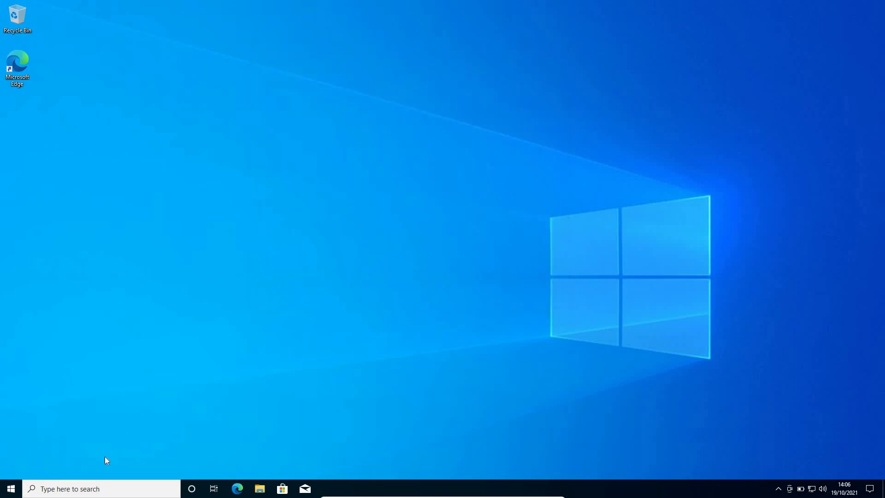
Launch Disk Clean-up with the cleanmgr command from Run.
{"action": "right_click", "coordinate": [12, 490]}
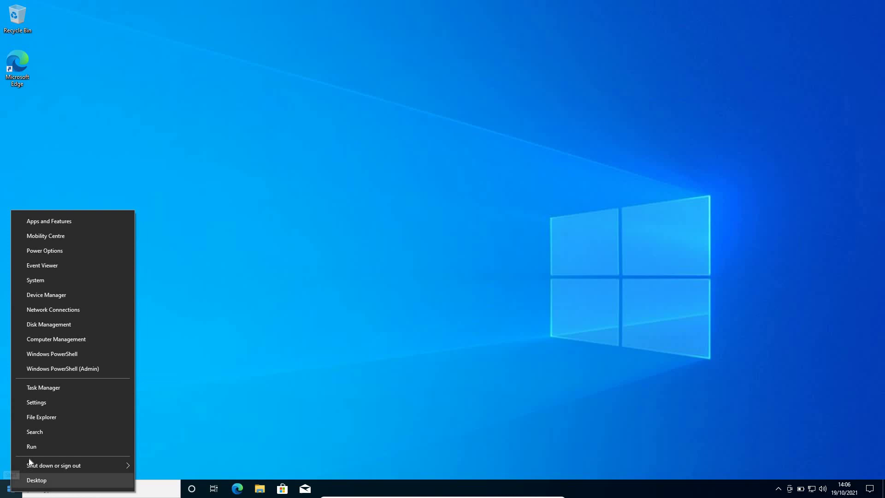
{"action": "left_click", "coordinate": [32, 446]}
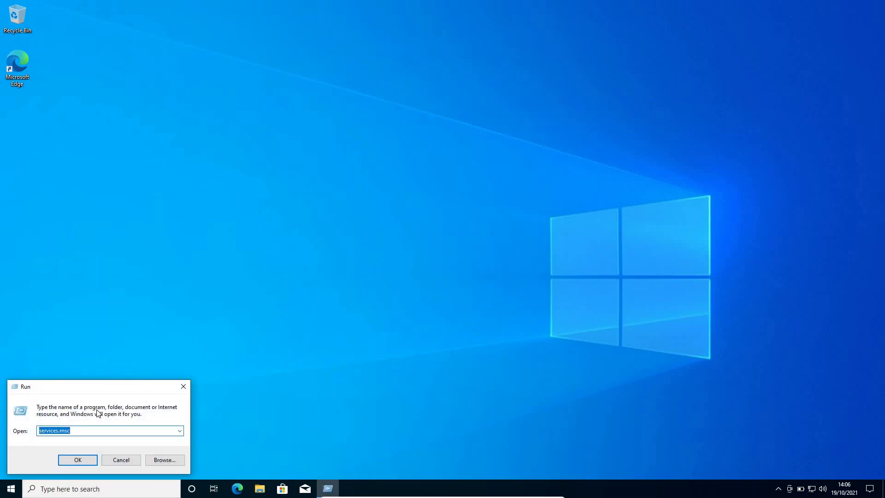
{"action": "type", "text": "cleanmgr"}
{"action": "left_click_drag", "start_coordinate": [75, 387], "coordinate": [442, 118]}
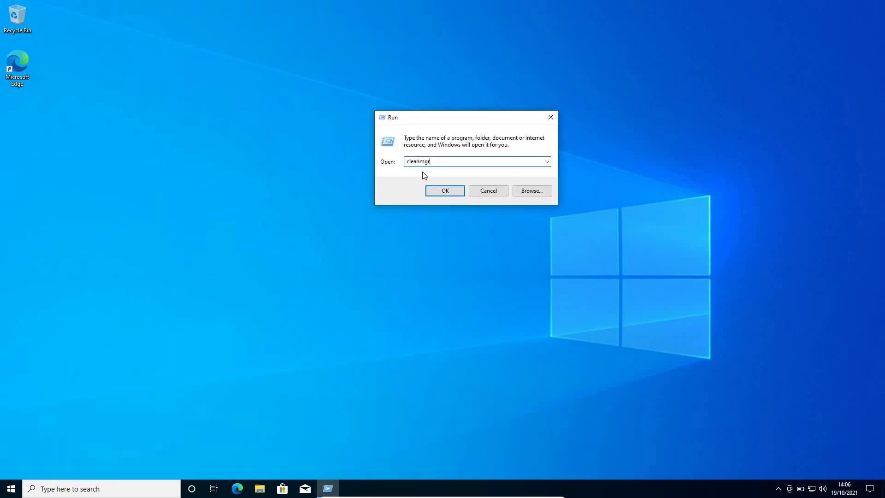
{"action": "left_click", "coordinate": [453, 193]}
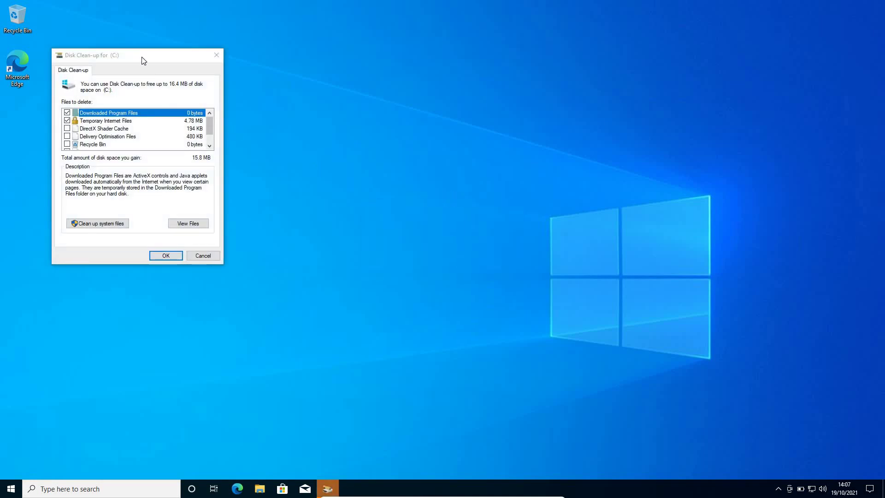
Tick DirectX Shader Cache, Delivery Optimisation Files and Recycle Bin (16.4 MB) and confirm with OK.
{"action": "left_click_drag", "start_coordinate": [144, 60], "coordinate": [371, 83]}
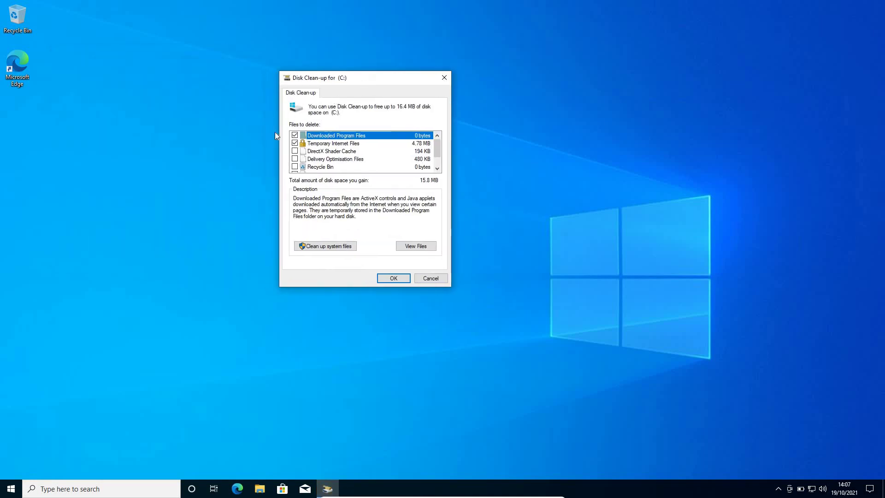
{"action": "left_click", "coordinate": [296, 151]}
{"action": "left_click", "coordinate": [295, 159]}
{"action": "left_click", "coordinate": [296, 167]}
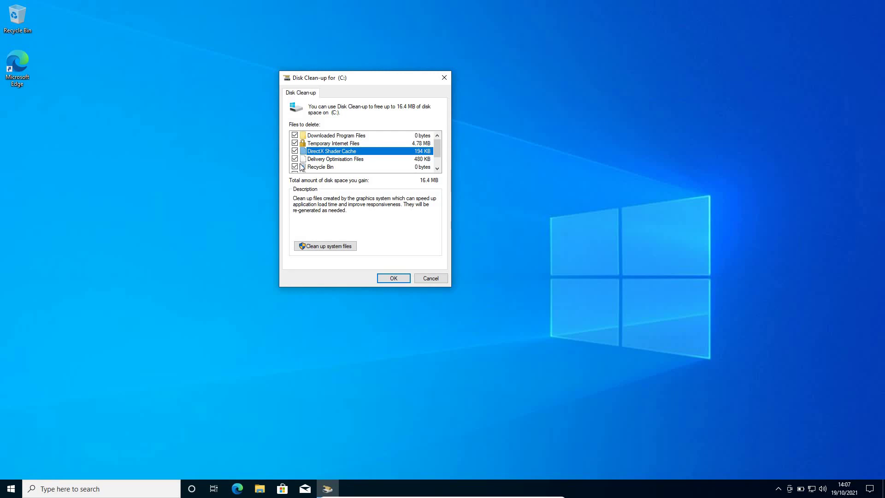
{"action": "scroll", "coordinate": [302, 167], "scroll_direction": "down", "scroll_amount": 1}
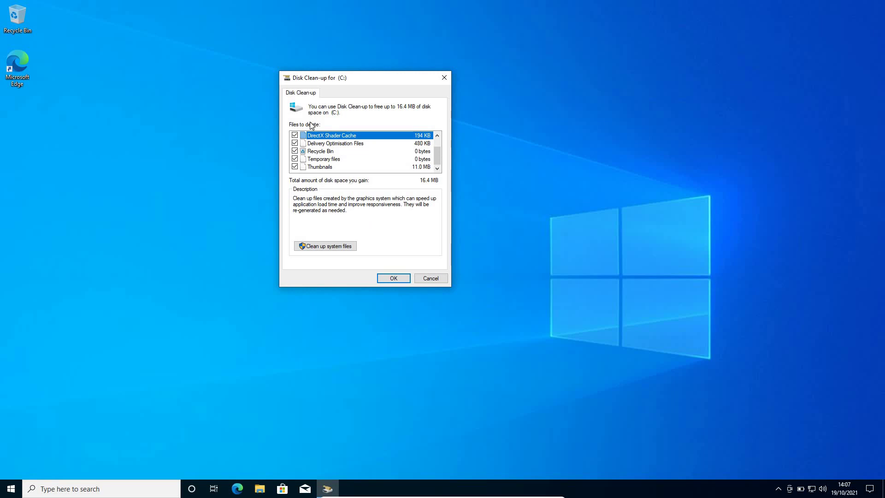
{"action": "left_click", "coordinate": [392, 279]}
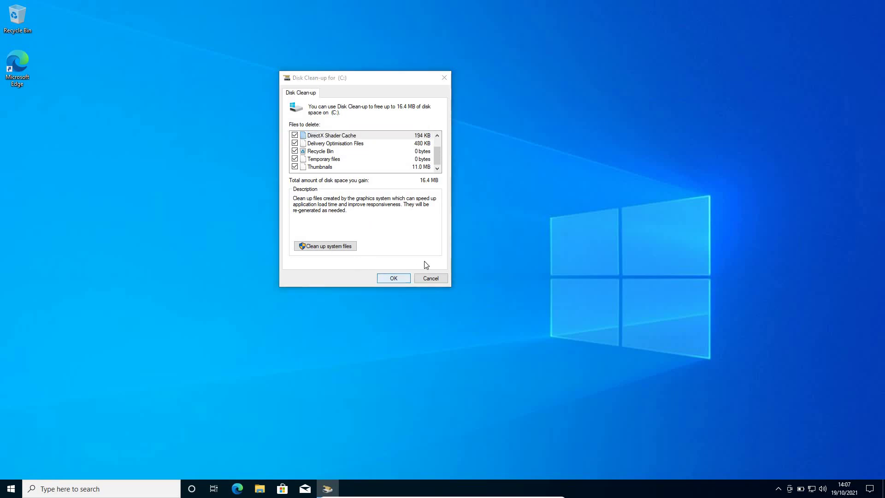
Confirm Delete Files so the clean-up of drive C: proceeds.
{"action": "left_click", "coordinate": [447, 250]}
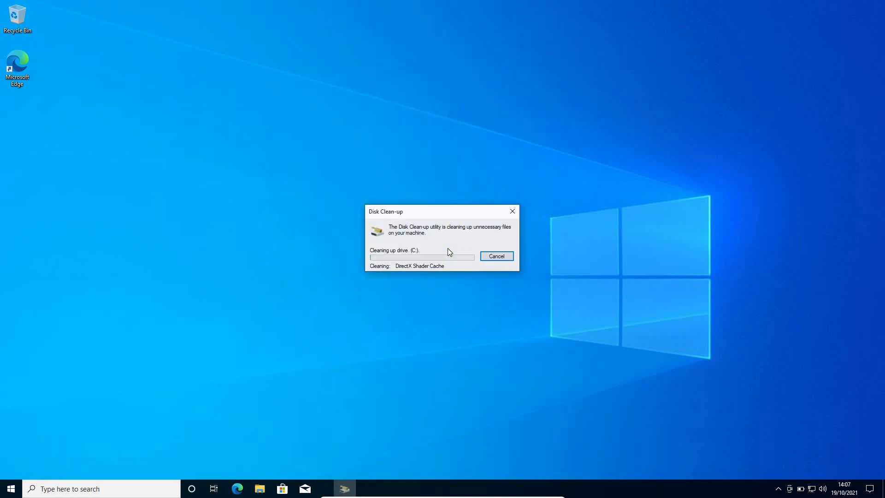